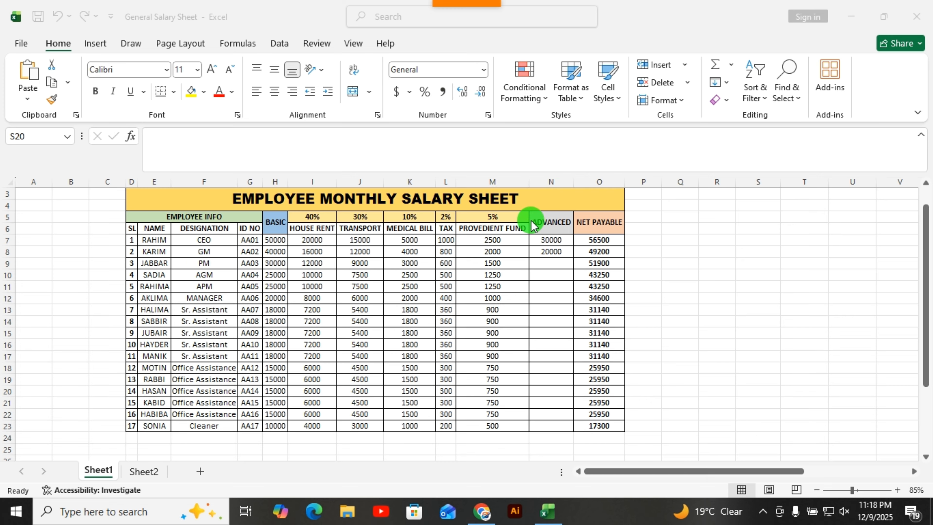
pyautogui.scroll(1, 144, 220)
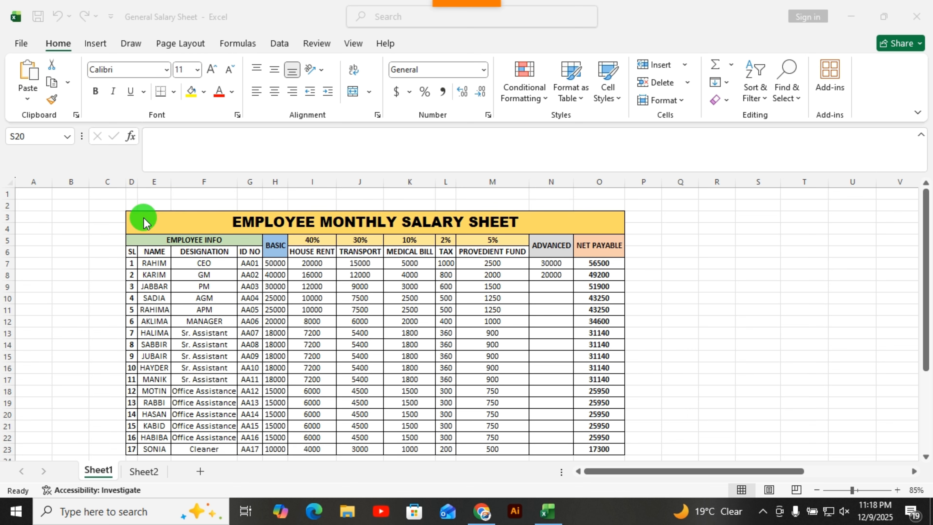
pyautogui.scroll(-1, 136, 223)
pyautogui.scroll(1, 142, 229)
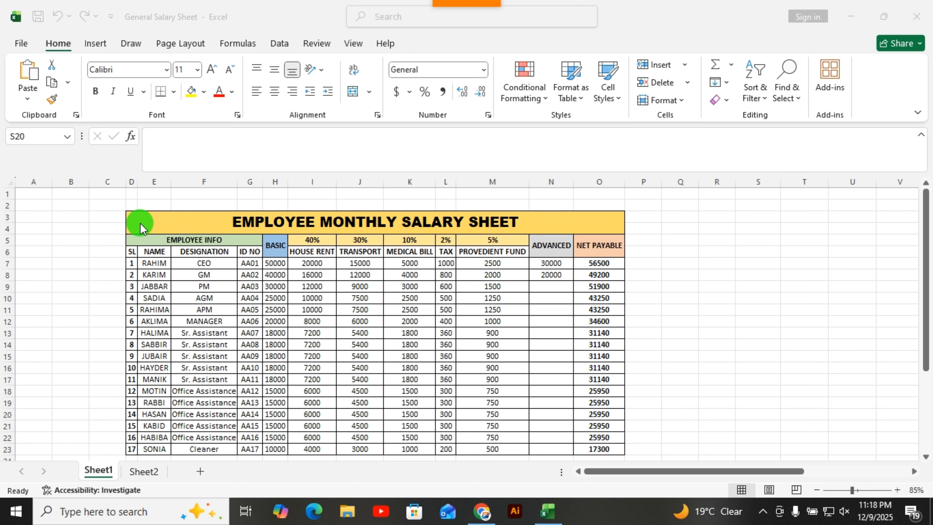
pyautogui.scroll(-1, 595, 355)
pyautogui.scroll(1, 514, 335)
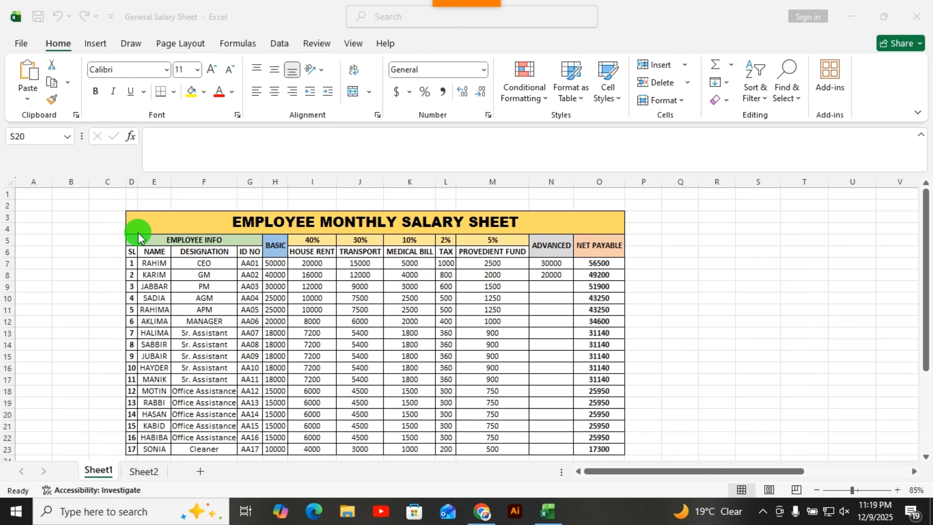
# Format the salary sheet range D3:O23 as a table in a light blue style, with the headers option off.
pyautogui.moveTo(129, 215); pyautogui.dragTo(533, 444)
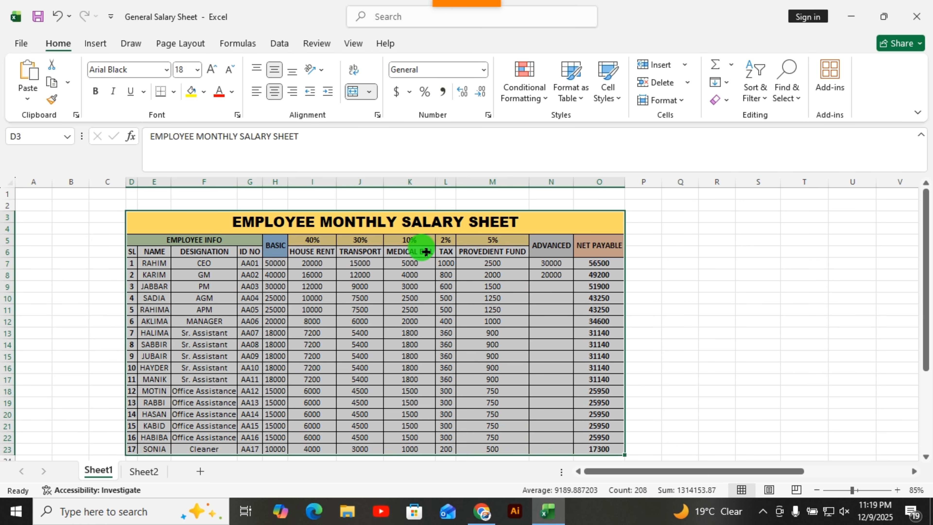
pyautogui.click(573, 92)
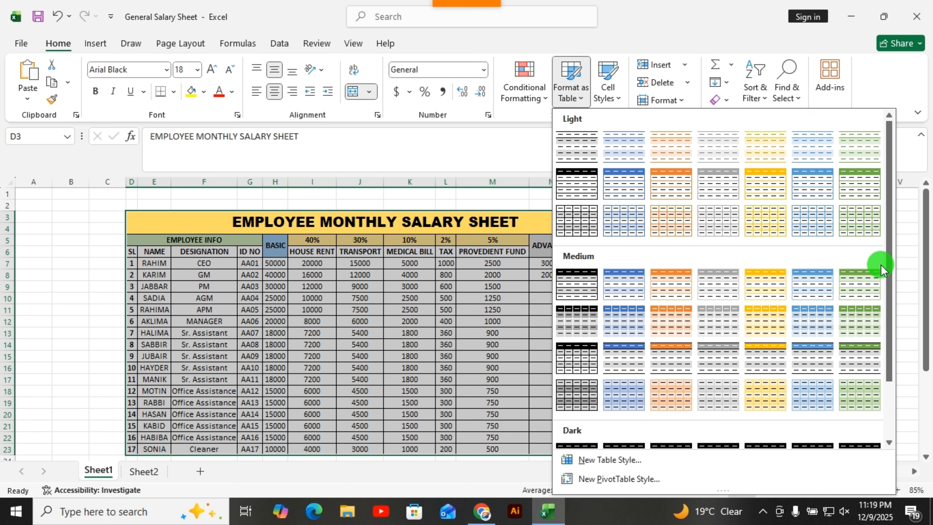
pyautogui.scroll(-2, 747, 364)
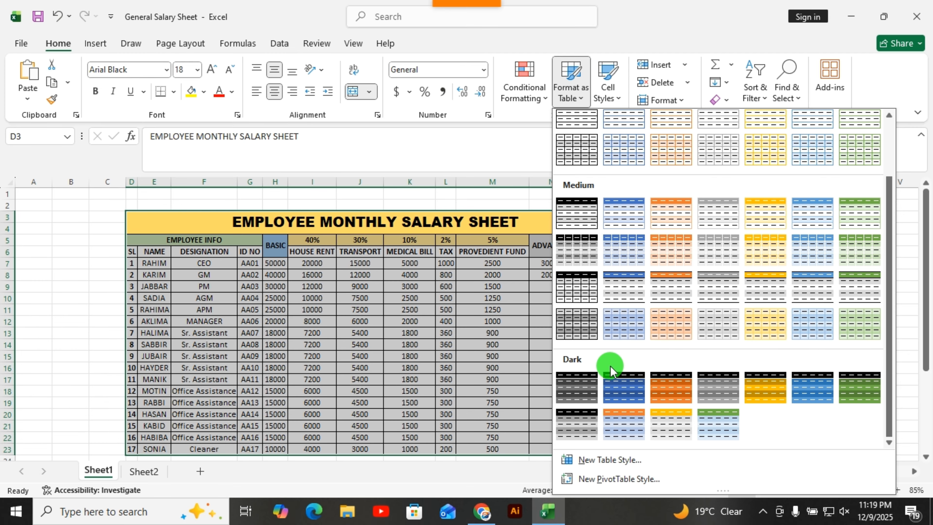
pyautogui.scroll(2, 688, 252)
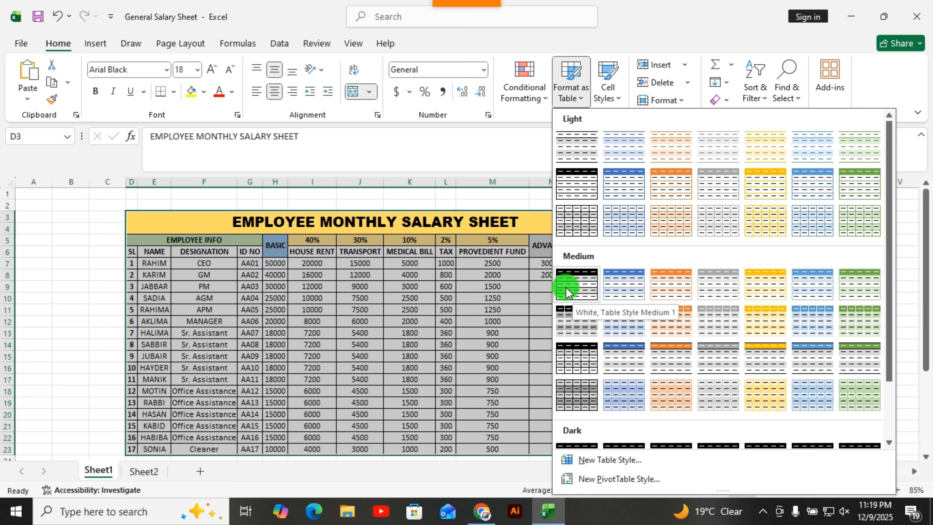
pyautogui.click(638, 187)
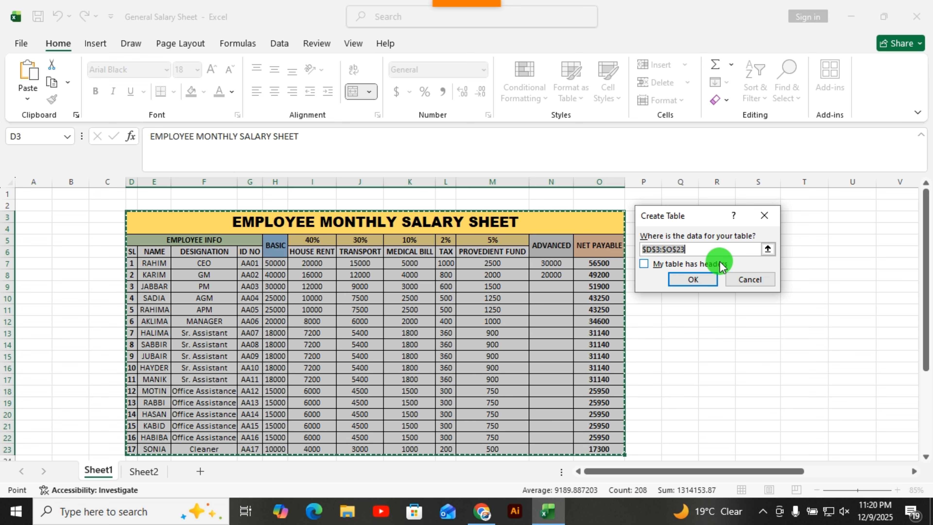
pyautogui.click(647, 267)
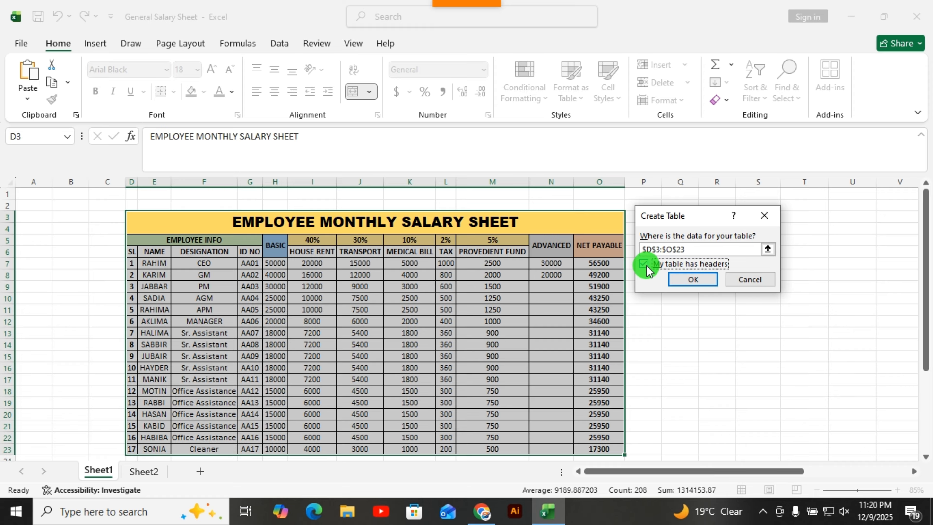
pyautogui.click(647, 269)
pyautogui.click(693, 281)
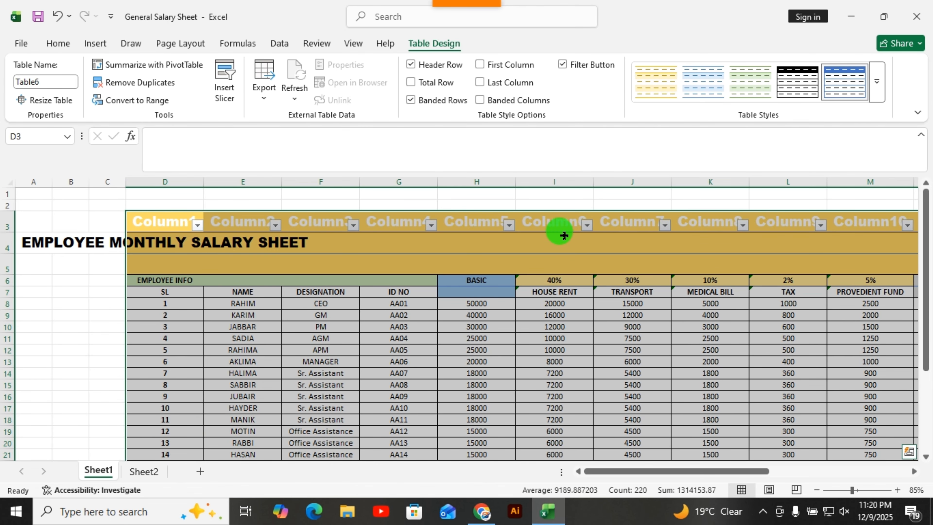
# Review the converted salary table and undo the table formatting.
pyautogui.scroll(-2, 566, 258)
pyautogui.scroll(2, 568, 268)
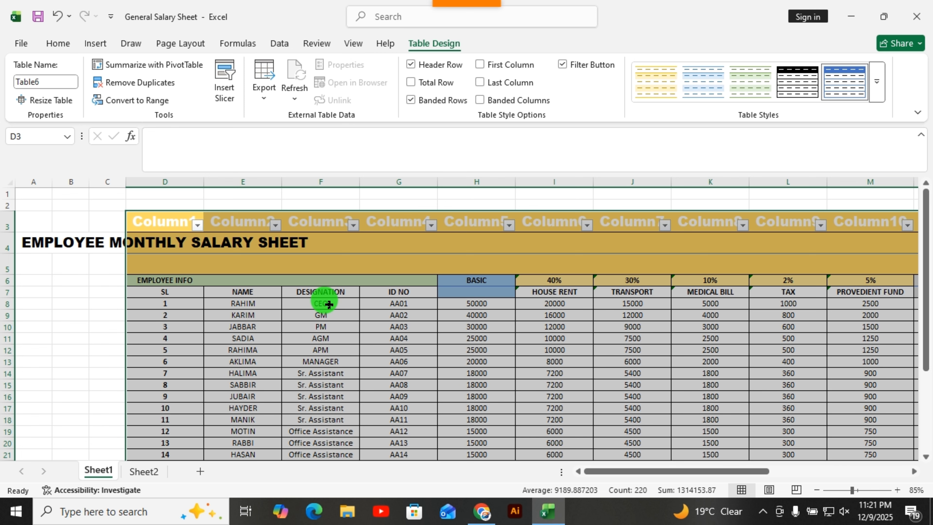
pyautogui.hotkey('ctrl', 'z')
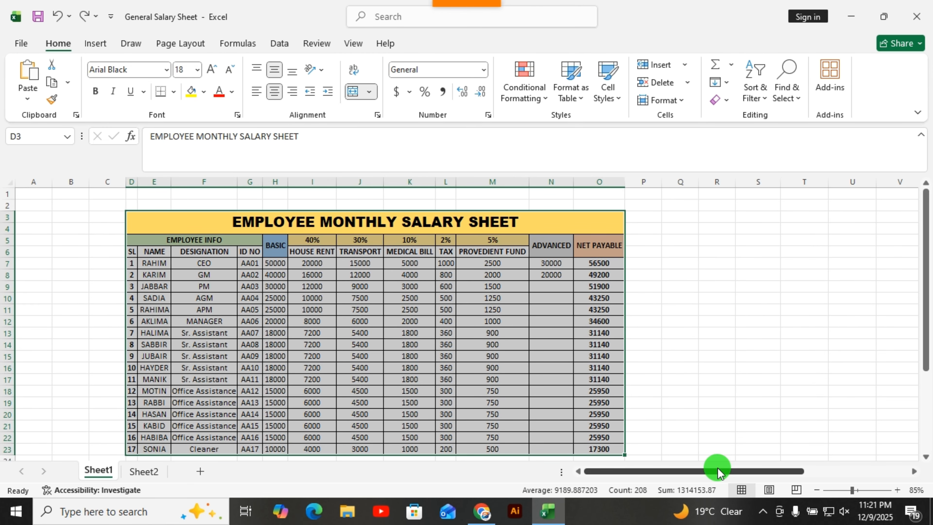
# Format the empty range R4:Y22 beside the salary sheet as a table in a light gray style without existing headers.
pyautogui.moveTo(719, 472); pyautogui.dragTo(788, 471)
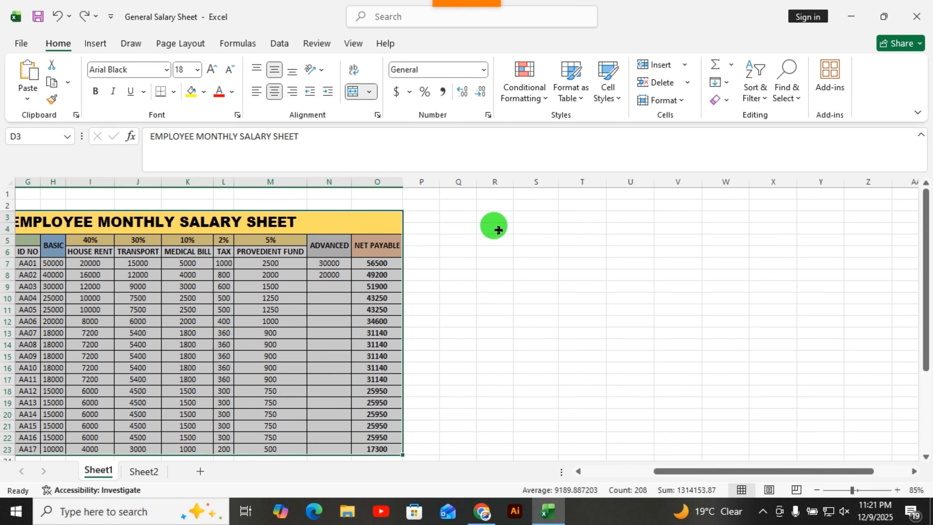
pyautogui.moveTo(498, 229); pyautogui.dragTo(816, 440)
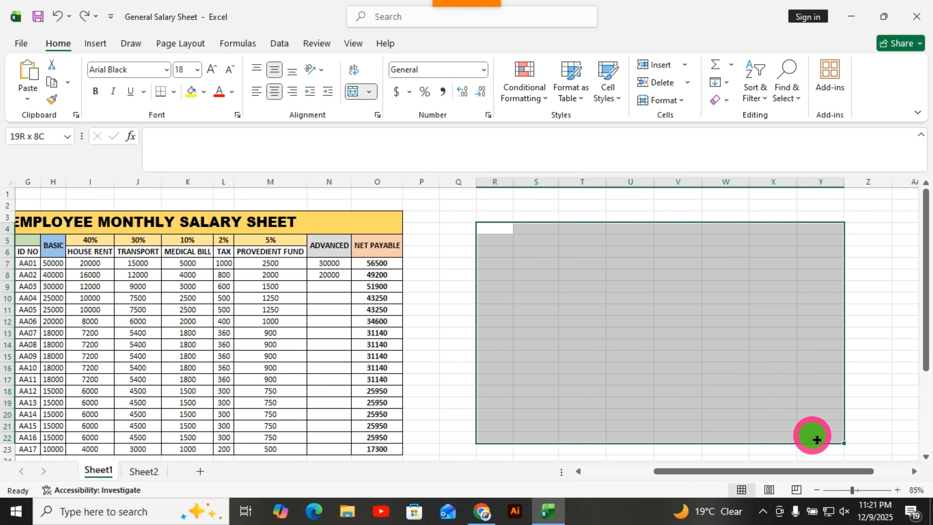
pyautogui.click(579, 93)
pyautogui.click(725, 143)
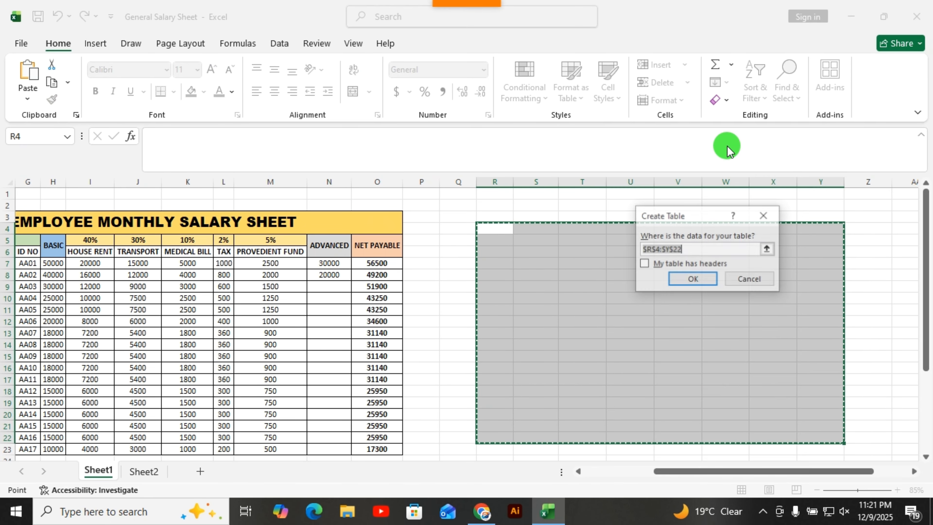
pyautogui.click(704, 280)
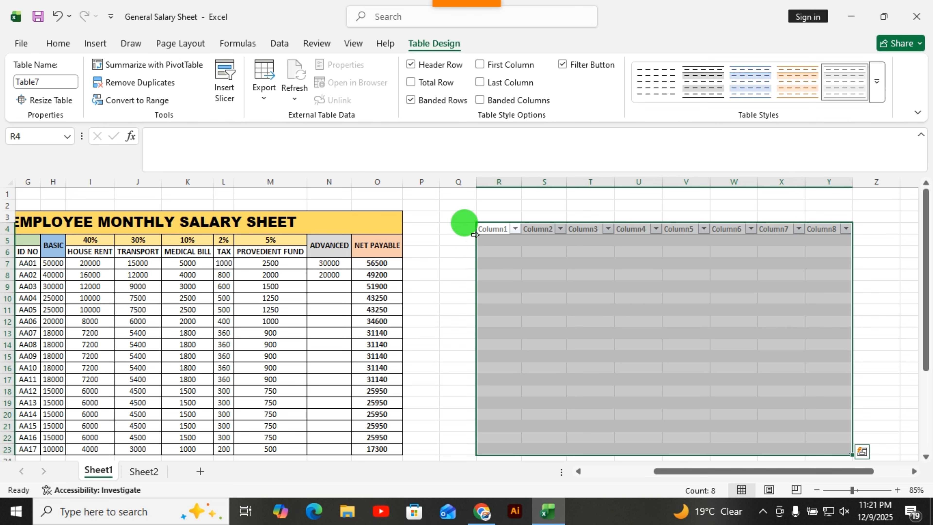
pyautogui.click(881, 252)
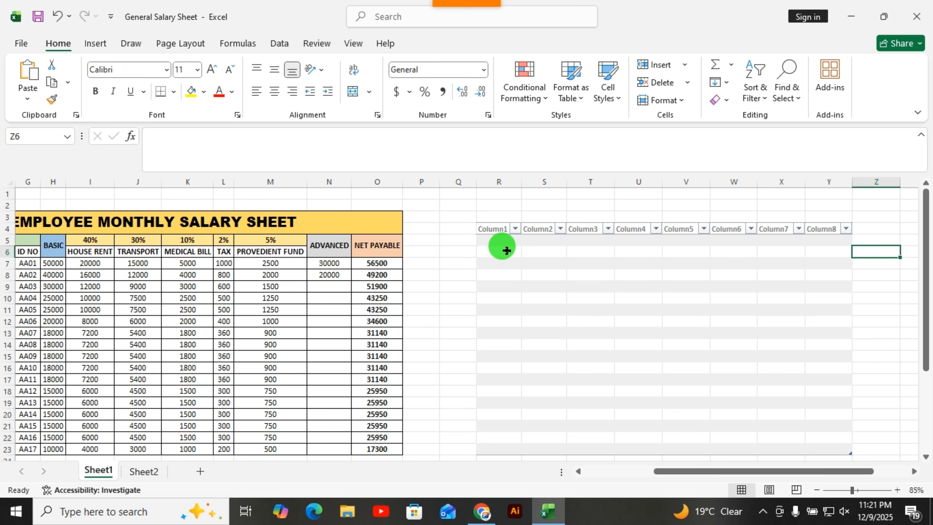
pyautogui.click(492, 228)
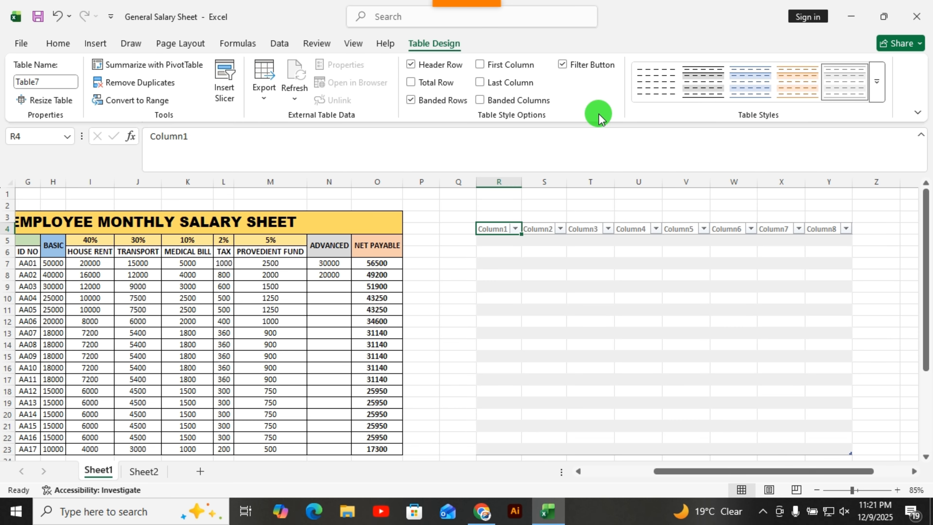
pyautogui.click(877, 82)
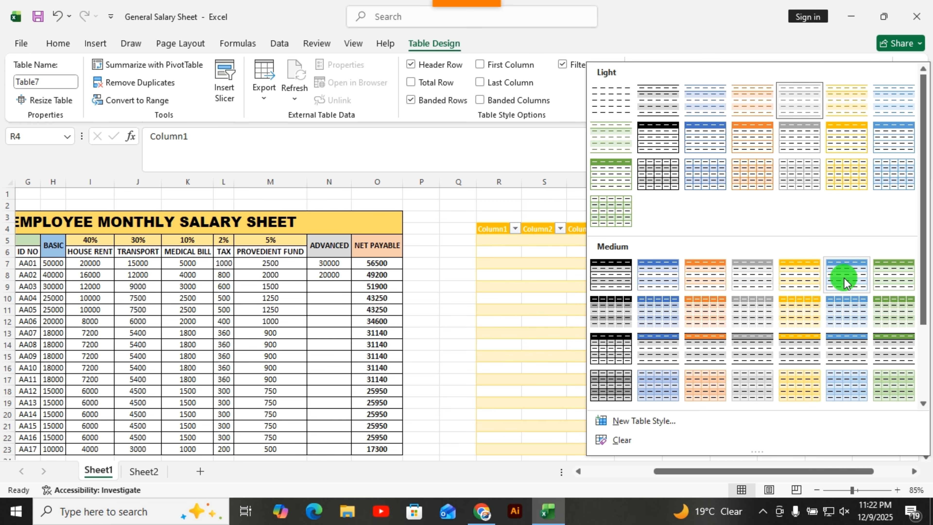
pyautogui.click(555, 147)
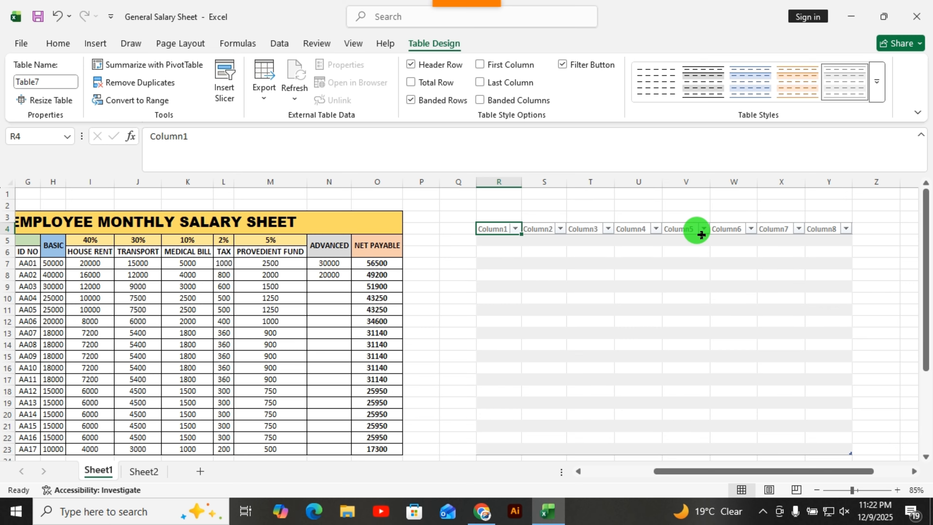
# Turn the new table's header row off and back on.
pyautogui.click(411, 65)
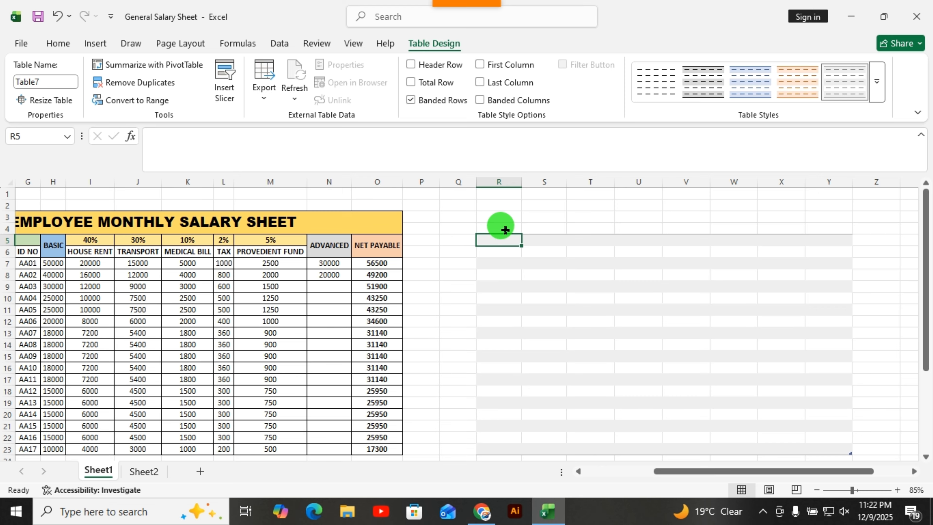
pyautogui.click(413, 71)
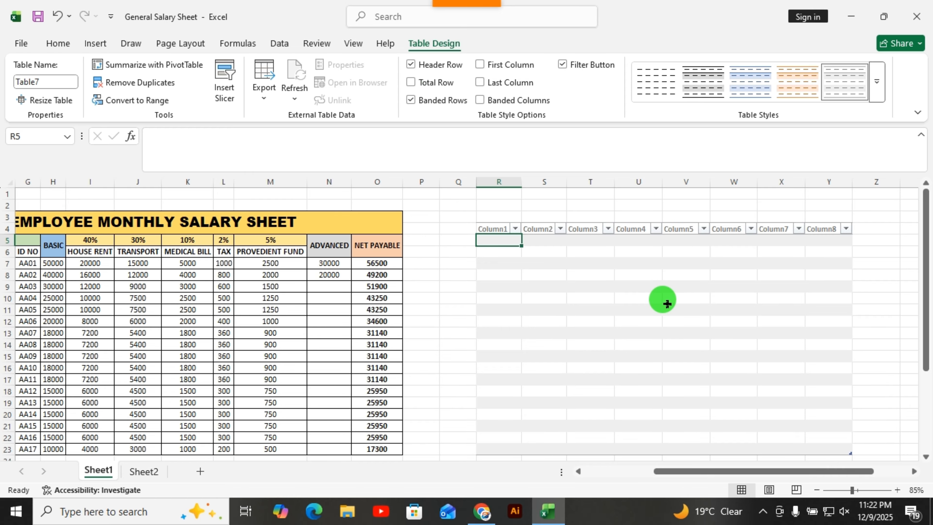
pyautogui.scroll(-3, 663, 302)
pyautogui.scroll(3, 602, 288)
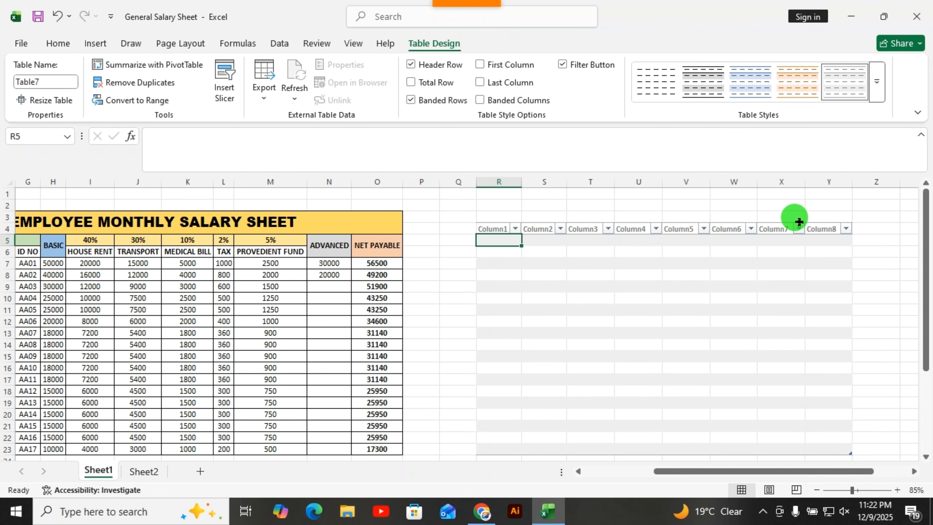
# Add a total row at the end of the new table.
pyautogui.scroll(-1, 827, 254)
pyautogui.scroll(-2, 827, 254)
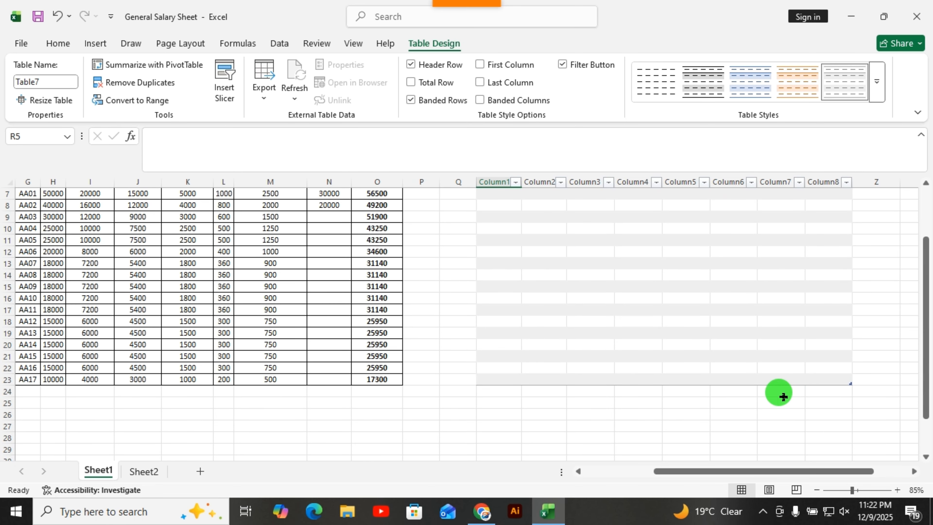
pyautogui.click(412, 83)
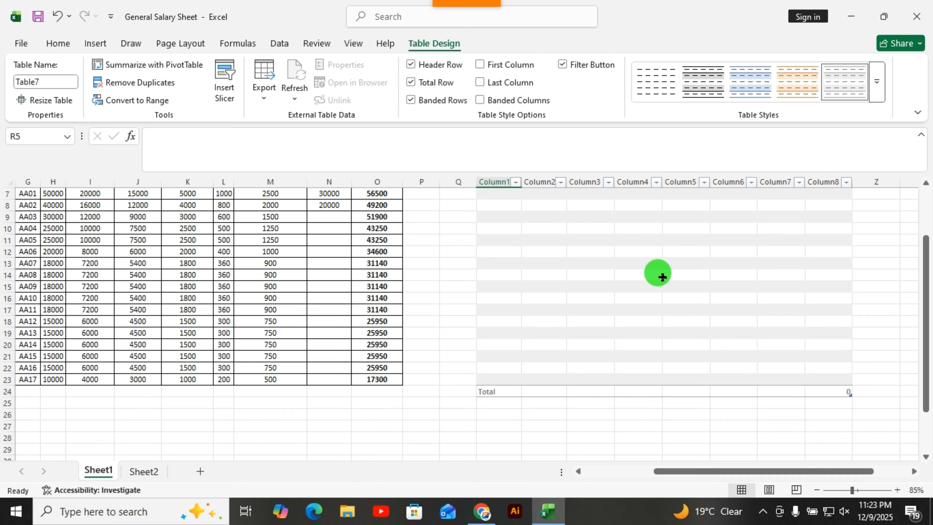
# Turn the new table's banded rows off, check the table, and turn them back on.
pyautogui.click(412, 100)
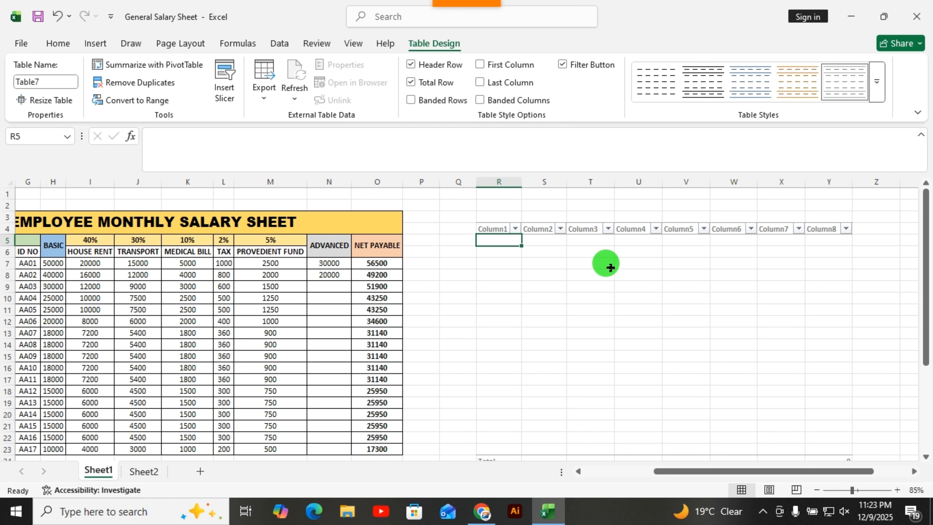
pyautogui.scroll(-2, 821, 330)
pyautogui.scroll(2, 822, 345)
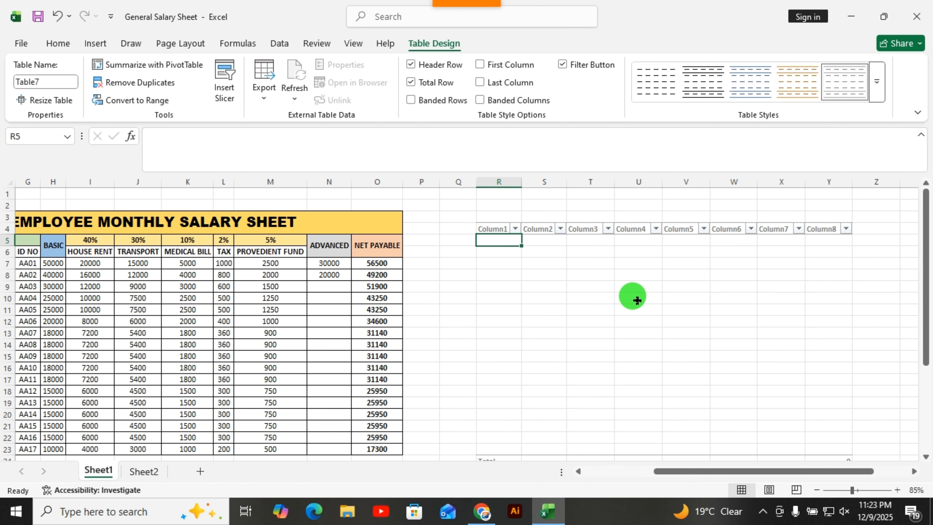
pyautogui.click(411, 100)
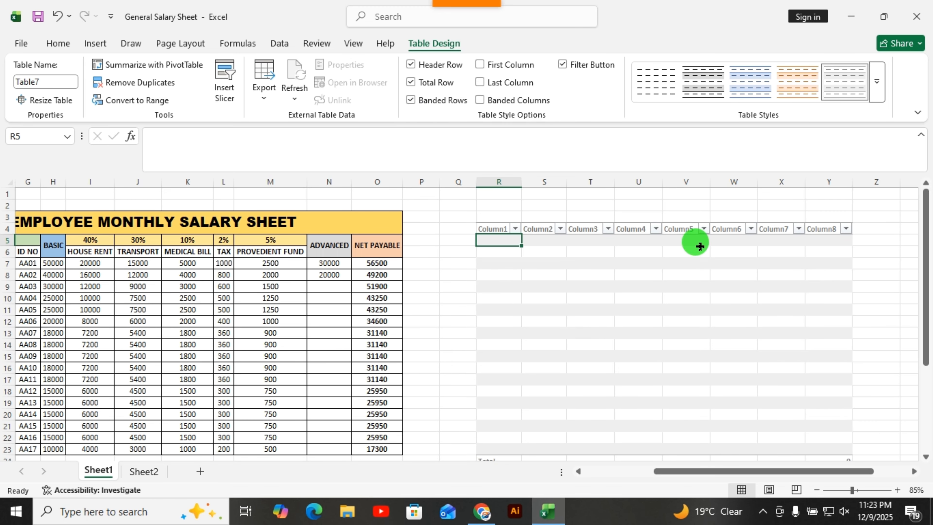